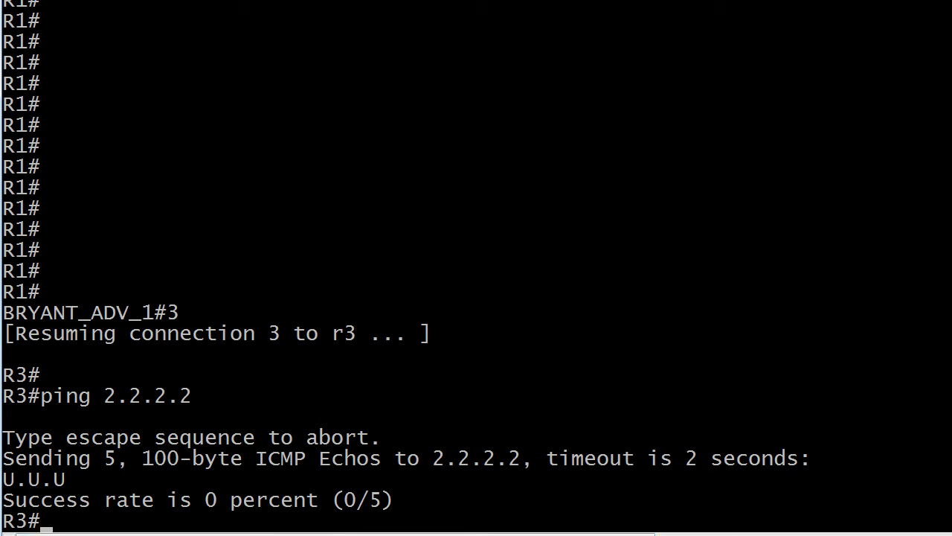
- Enable 'debug ip packet' on R3 and rerun ping 2.2.2.2 to log per-packet debug lines
{"action": "type", "text": "debug ip packet"}
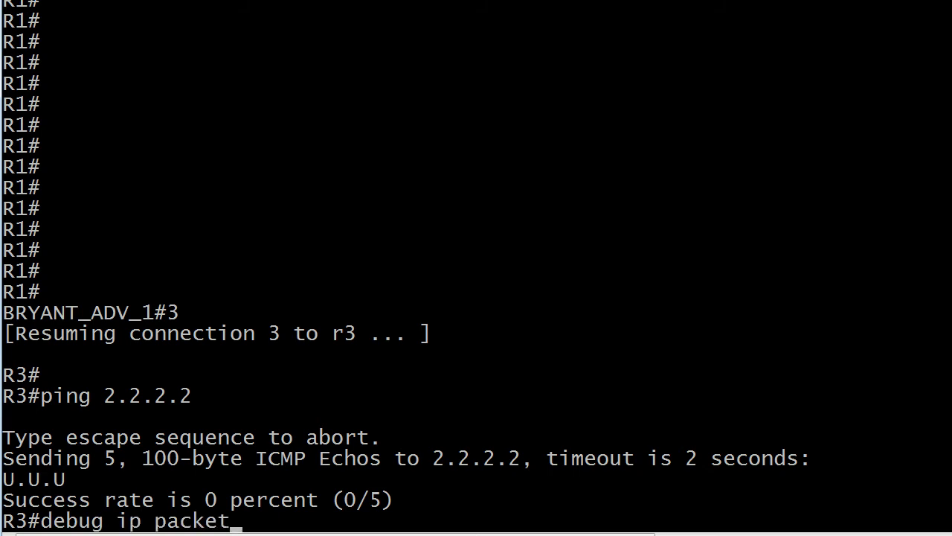
{"action": "key", "text": "Return"}
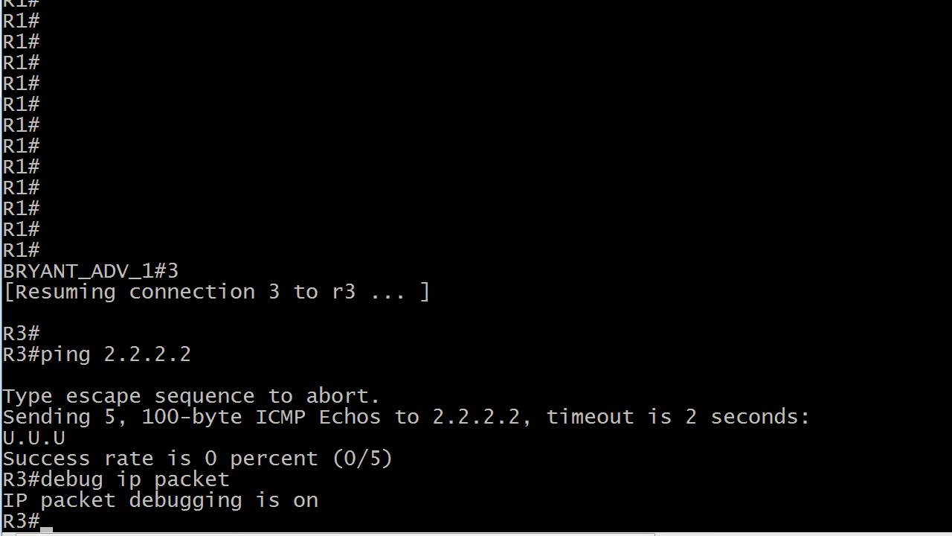
{"action": "key", "text": "Up"}
{"action": "key", "text": "Up"}
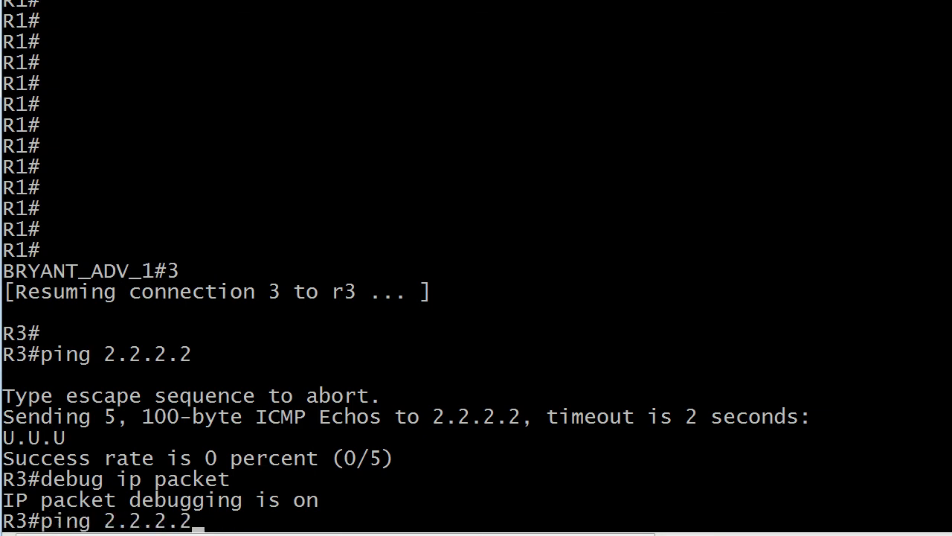
{"action": "key", "text": "Return"}
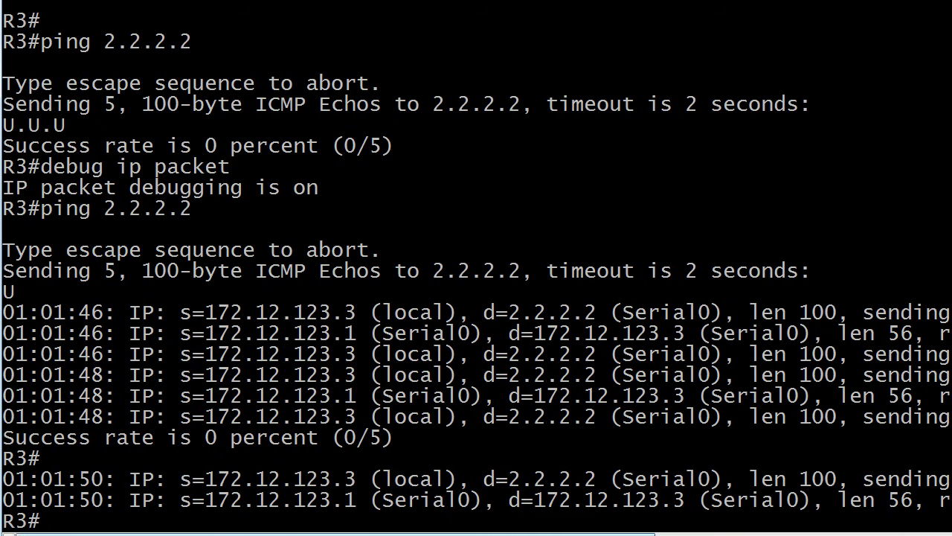
{"action": "scroll", "coordinate": [476, 282], "scroll_direction": "right", "scroll_amount": 3}
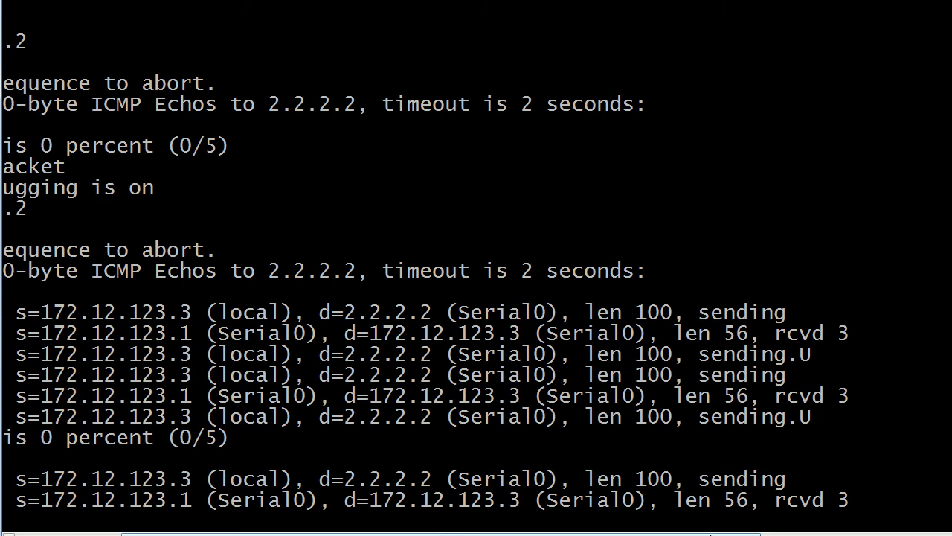
{"action": "left_click_drag", "start_coordinate": [628, 533], "coordinate": [521, 534]}
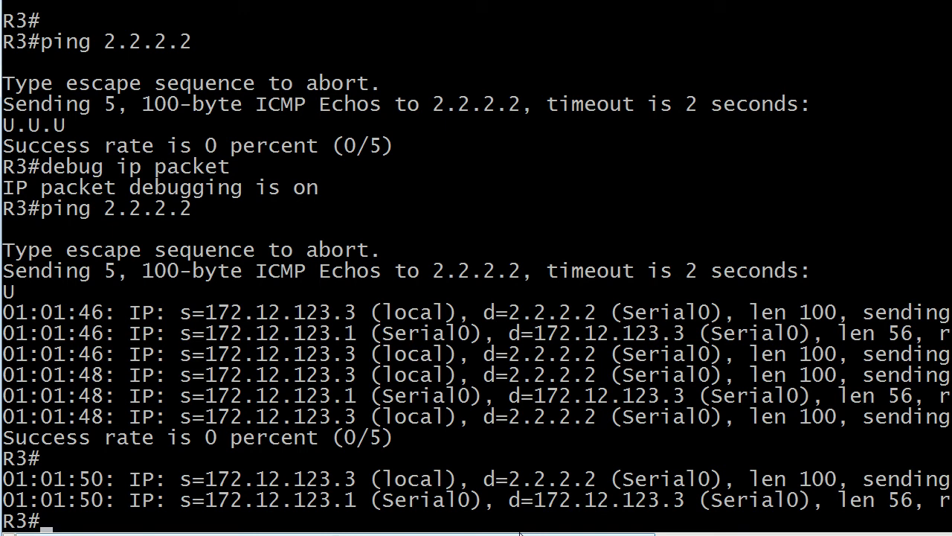
- Shut down R3's Serial0 interface from global configuration mode
{"action": "type", "text": "conf t"}
{"action": "key", "text": "Return"}
{"action": "type", "text": "int s0"}
{"action": "key", "text": "Return"}
{"action": "type", "text": "shut"}
{"action": "key", "text": "Return"}
{"action": "key", "text": "ctrl+z"}
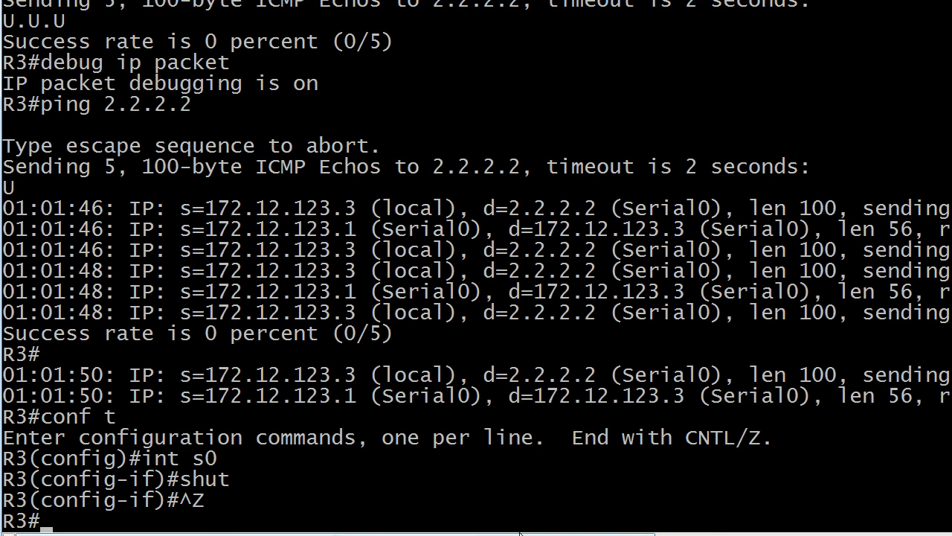
- Ping 2.2.2.2 again, now logging five unroutable packets (0/5)
{"action": "key", "text": "Return"}
{"action": "key", "text": "Return"}
{"action": "key", "text": "Return"}
{"action": "type", "text": "ping 2."}
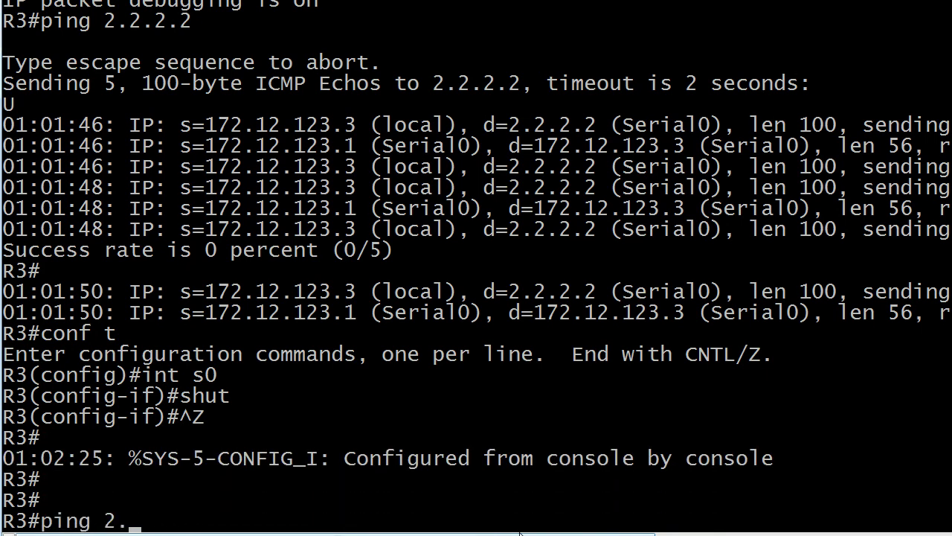
{"action": "type", "text": "2.2.2"}
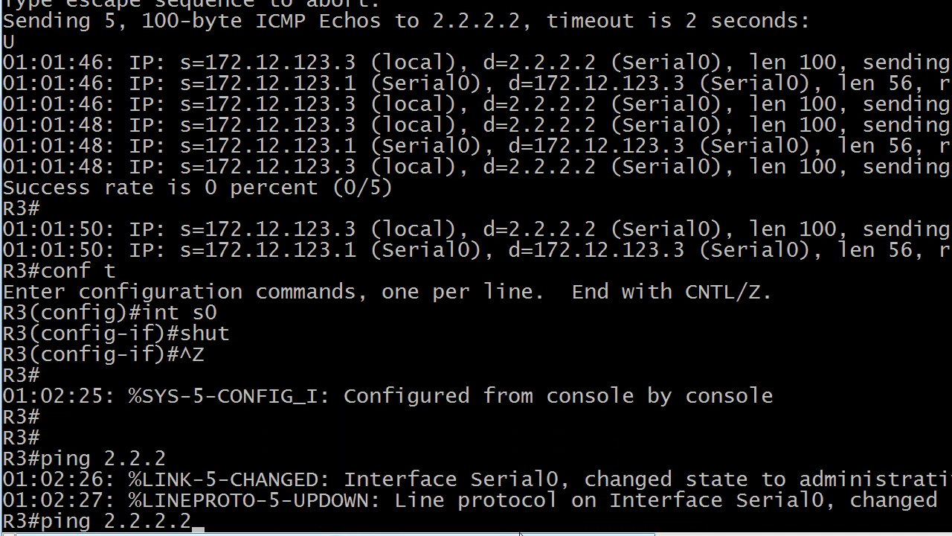
{"action": "key", "text": "Return"}
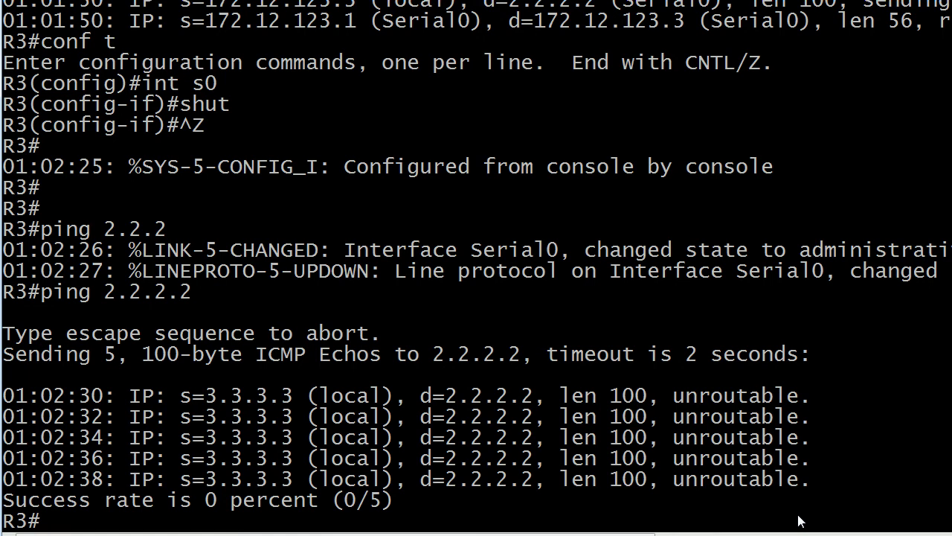
- List R3's routing table, showing only connected routes, then 'no shut' Serial0 to bring it back up
{"action": "type", "text": "show ip route"}
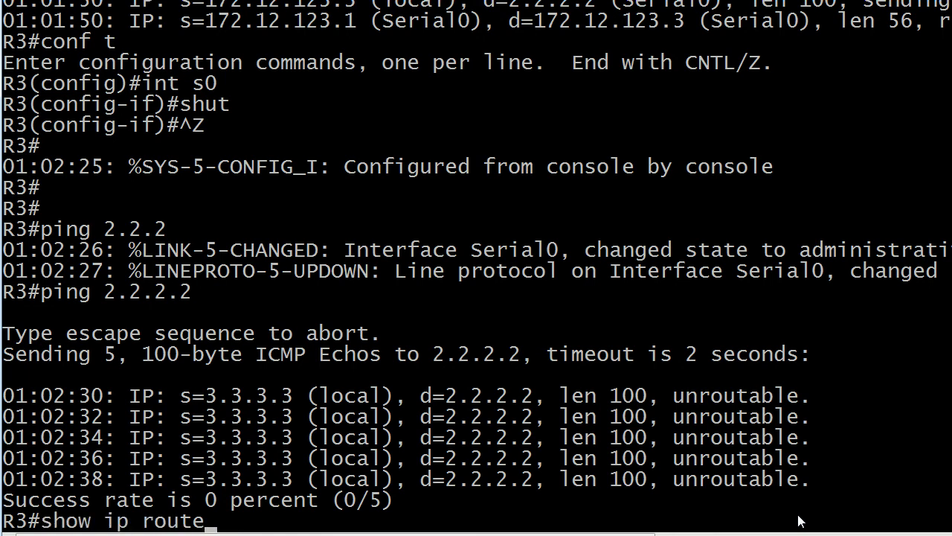
{"action": "key", "text": "Return"}
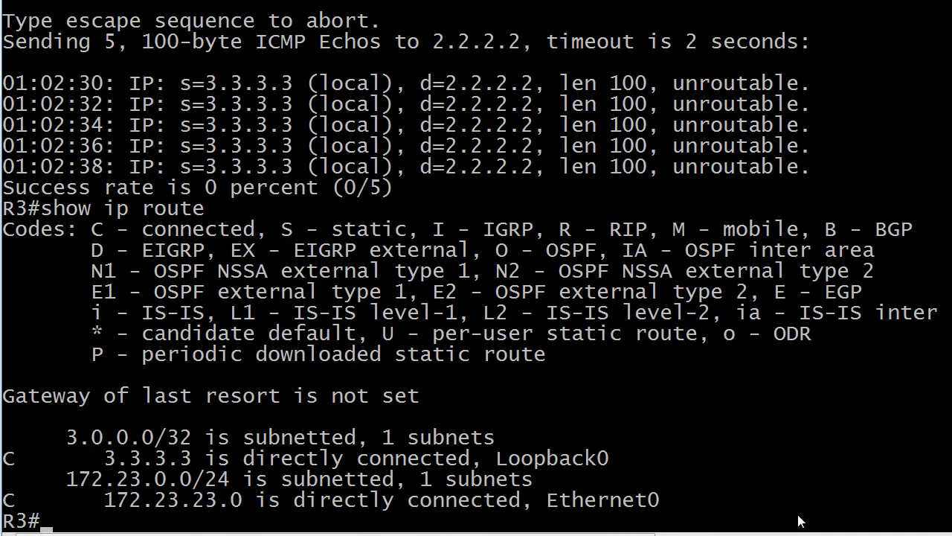
{"action": "type", "text": "conf t"}
{"action": "key", "text": "Return"}
{"action": "type", "text": "int s0"}
{"action": "key", "text": "Return"}
{"action": "type", "text": "no s"}
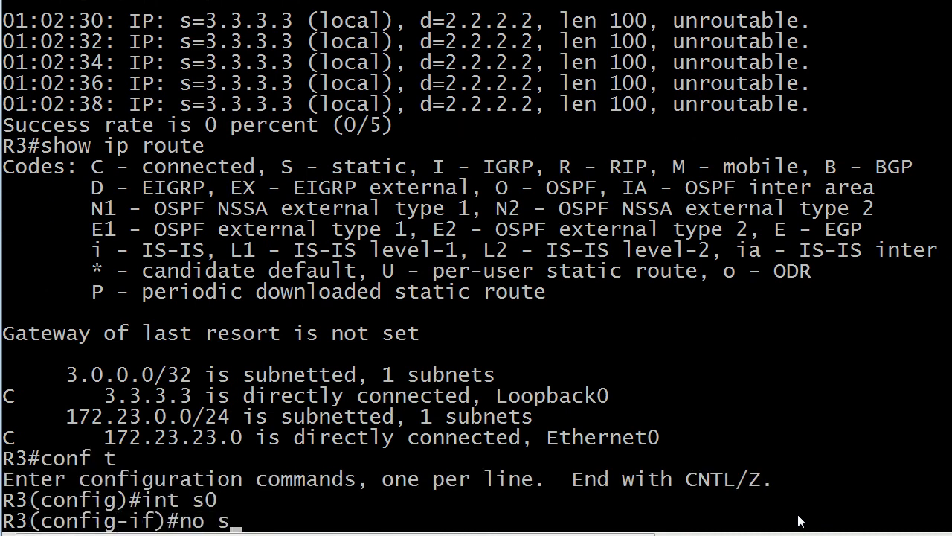
{"action": "type", "text": "hut"}
{"action": "key", "text": "Return"}
{"action": "key", "text": "ctrl+z"}
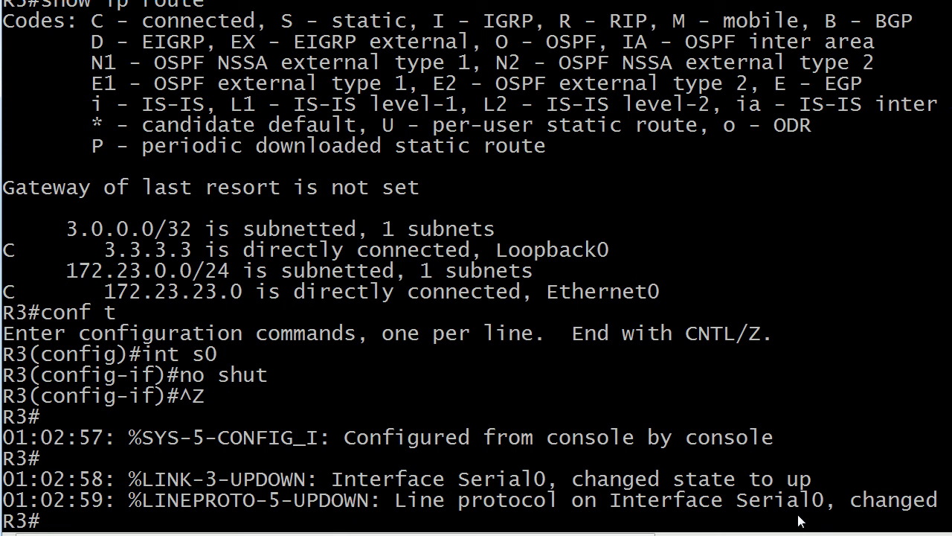
- Confirm R3's static route to 2.2.2.2 via 172.12.123.1, then ping 2.2.2.2 again, still failing 0/5
{"action": "type", "text": "show ip route"}
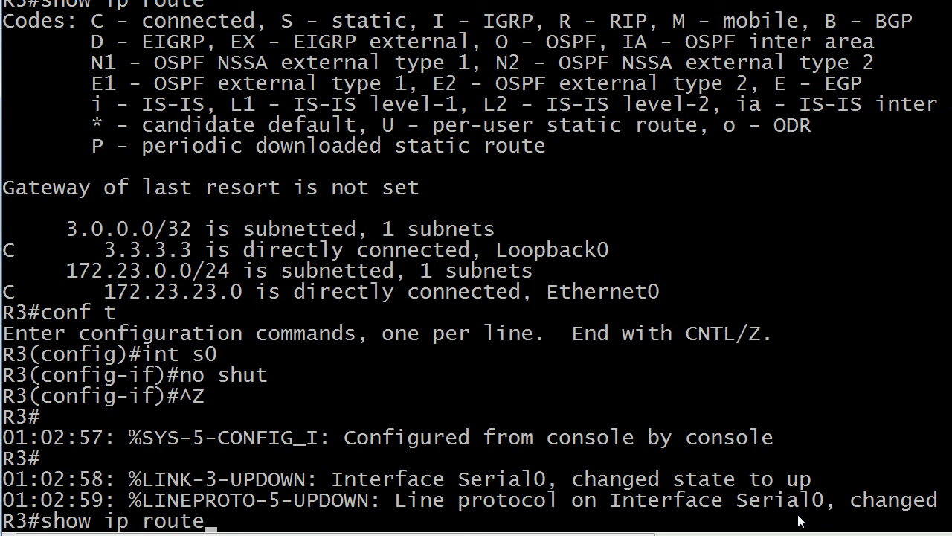
{"action": "key", "text": "Return"}
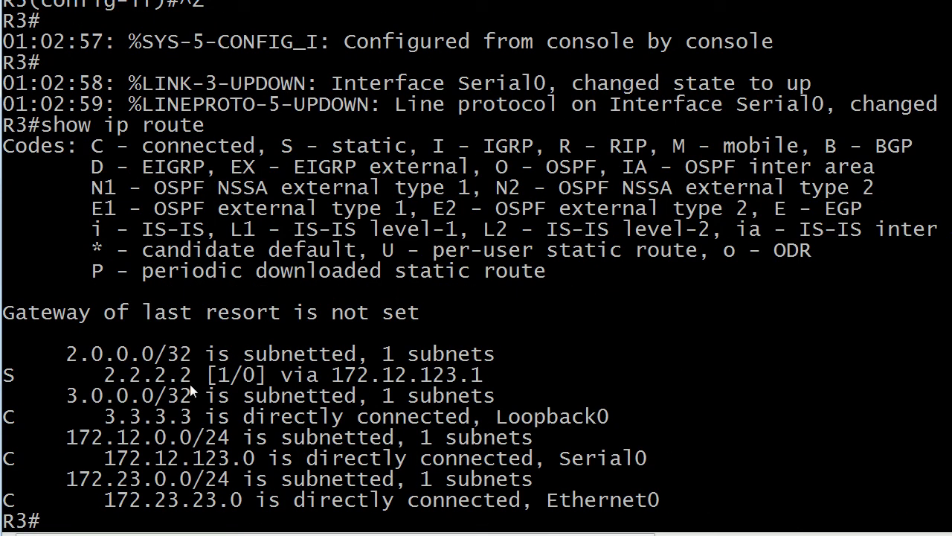
{"action": "key", "text": "Up"}
{"action": "key", "text": "BackSpace"}
{"action": "key", "text": "BackSpace"}
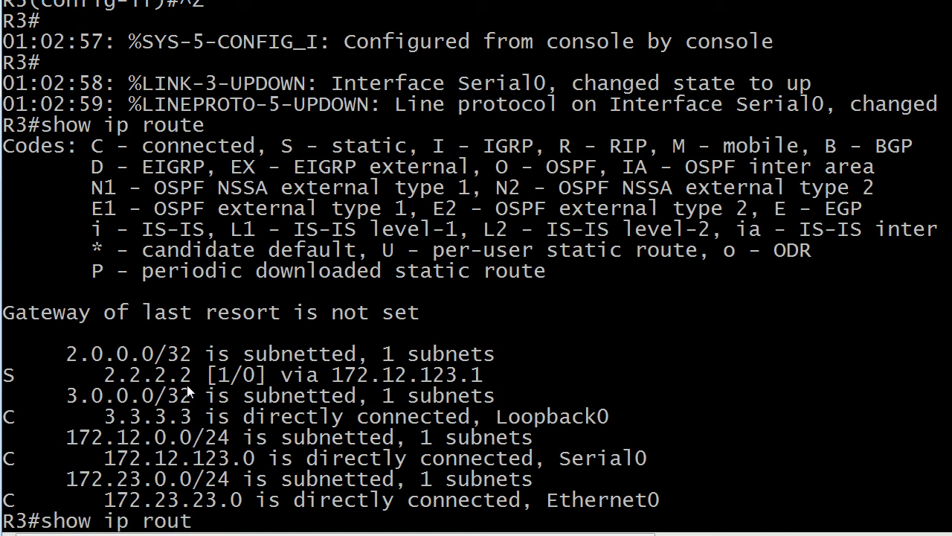
{"action": "key", "text": "BackSpace"}
{"action": "key", "text": "BackSpace"}
{"action": "key", "text": "BackSpace"}
{"action": "key", "text": "BackSpace"}
{"action": "key", "text": "BackSpace"}
{"action": "key", "text": "BackSpace"}
{"action": "key", "text": "BackSpace"}
{"action": "key", "text": "BackSpace"}
{"action": "key", "text": "BackSpace"}
{"action": "key", "text": "BackSpace"}
{"action": "key", "text": "BackSpace"}
{"action": "type", "text": "ping 2"}
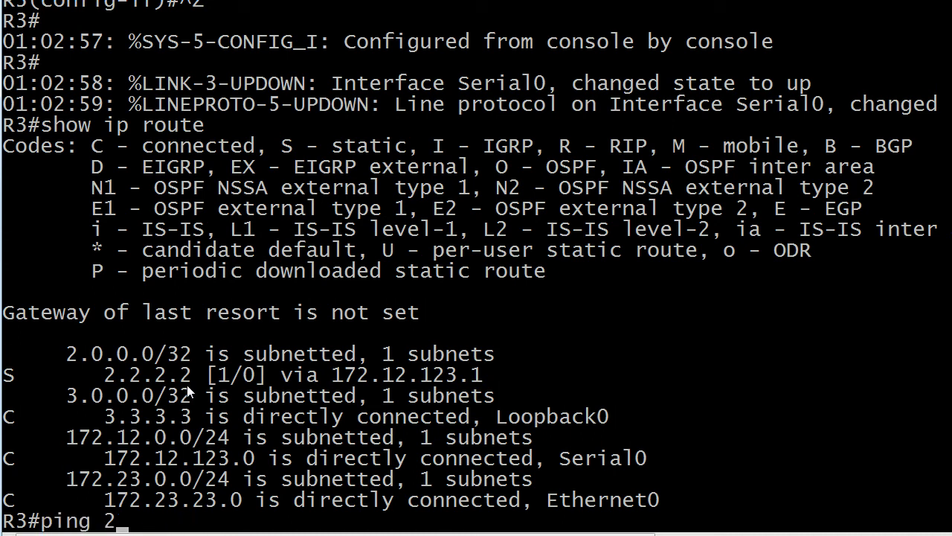
{"action": "type", "text": ".2.2.2"}
{"action": "key", "text": "Return"}
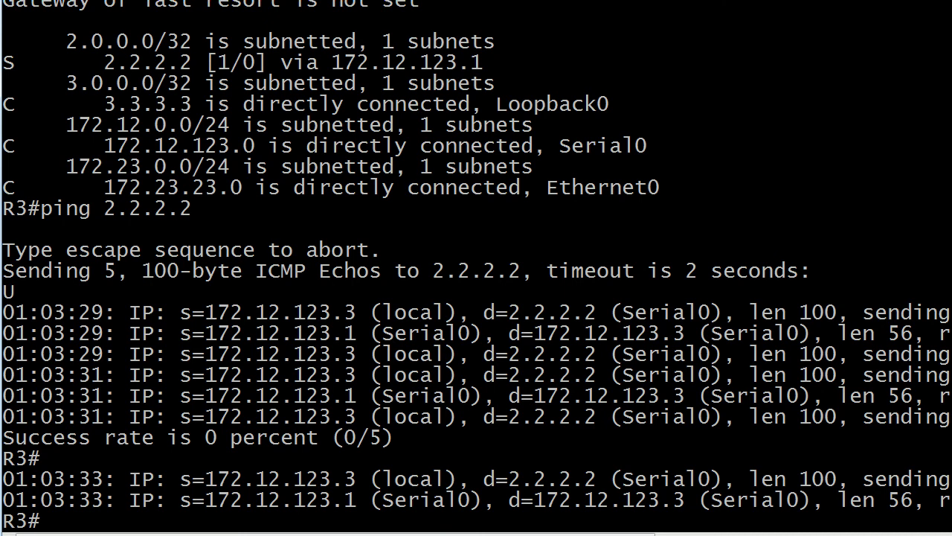
- Suspend the R3 session and resume the connection to router R1
{"action": "key", "text": "ctrl+shift+6"}
{"action": "type", "text": "x"}
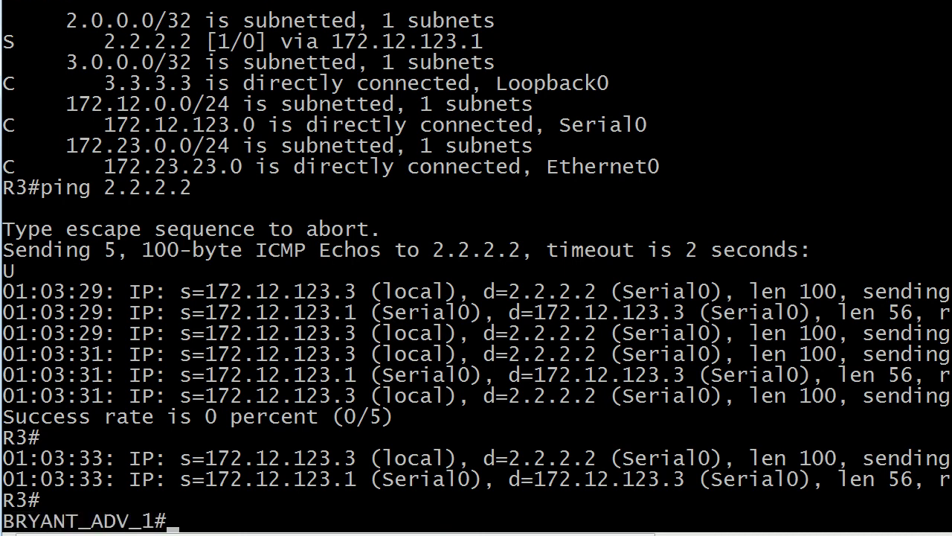
{"action": "type", "text": "1"}
{"action": "key", "text": "Return"}
{"action": "key", "text": "Return"}
{"action": "key", "text": "Return"}
- Show R1's routing table with only the connected 172.12.123.0 network, then bring up the U.U.U quiz slide
{"action": "type", "text": "showq ip r"}
{"action": "key", "text": "BackSpace"}
{"action": "key", "text": "BackSpace"}
{"action": "key", "text": "BackSpace"}
{"action": "key", "text": "BackSpace"}
{"action": "key", "text": "BackSpace"}
{"action": "key", "text": "BackSpace"}
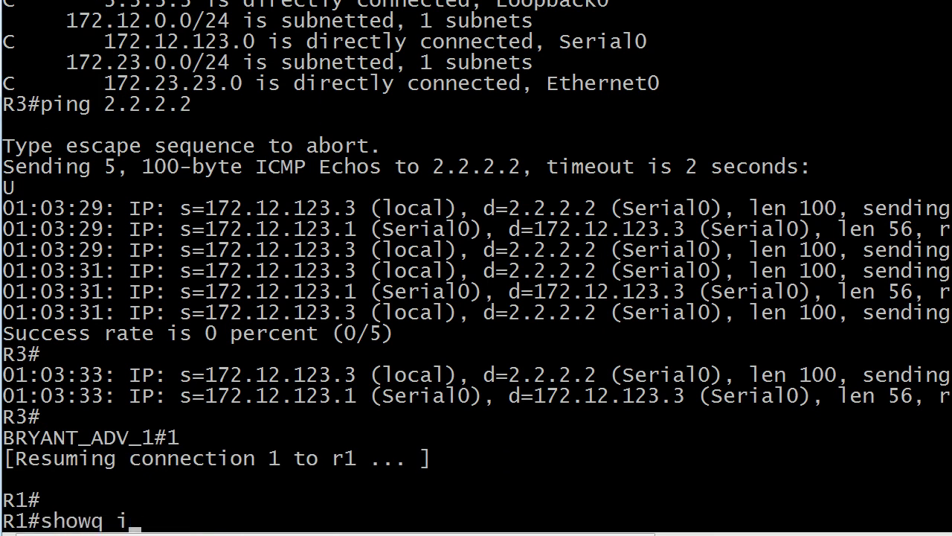
{"action": "type", "text": "ip route"}
{"action": "key", "text": "Return"}
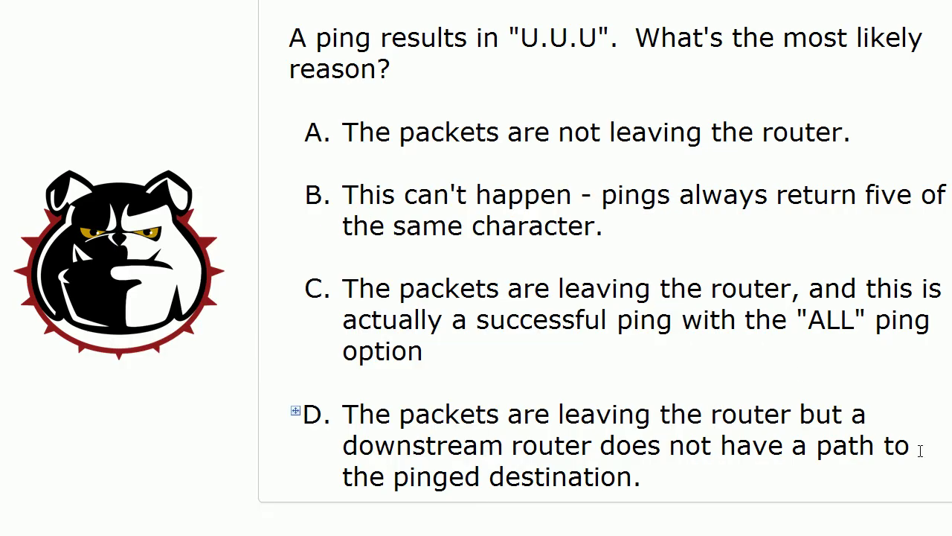
{"action": "left_click", "coordinate": [111, 462]}
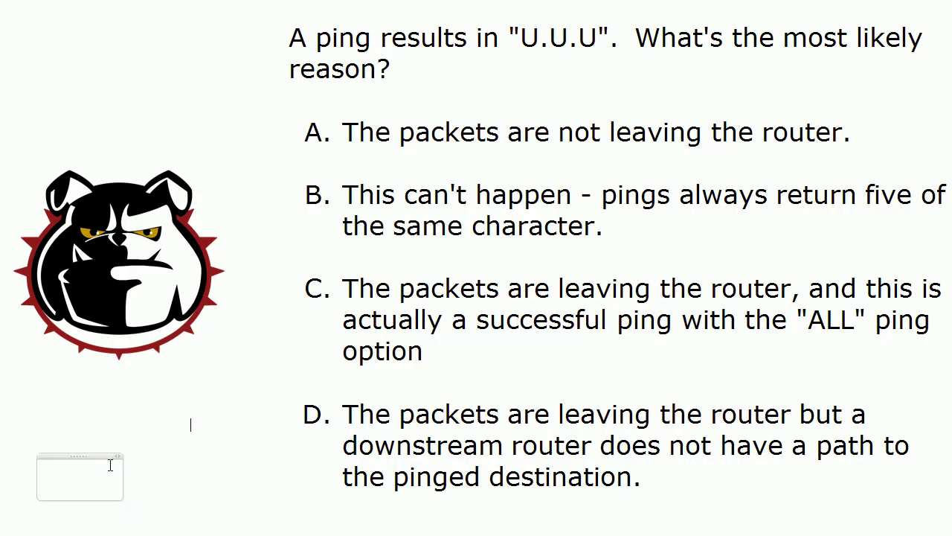